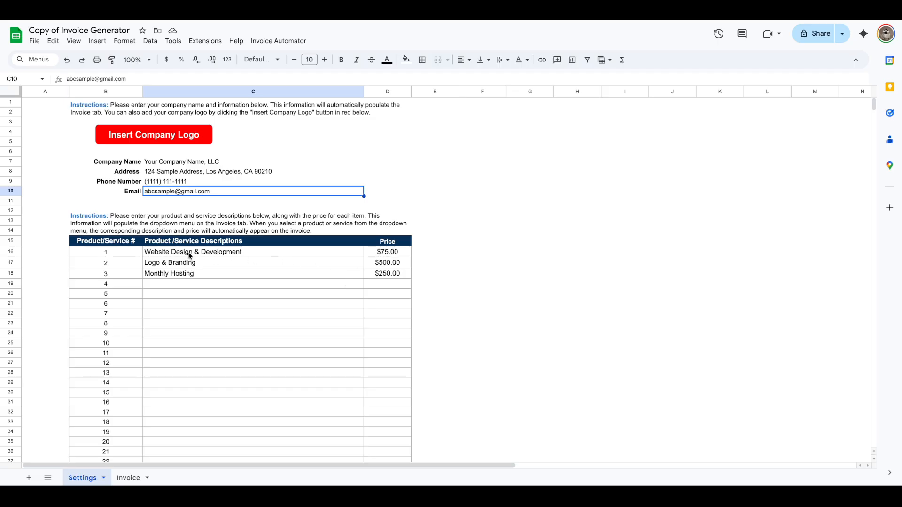
- Try adding Website Design & Development with quantity 1 on the first invoice line, then clear that line
left_click(138, 482)
left_click(243, 247)
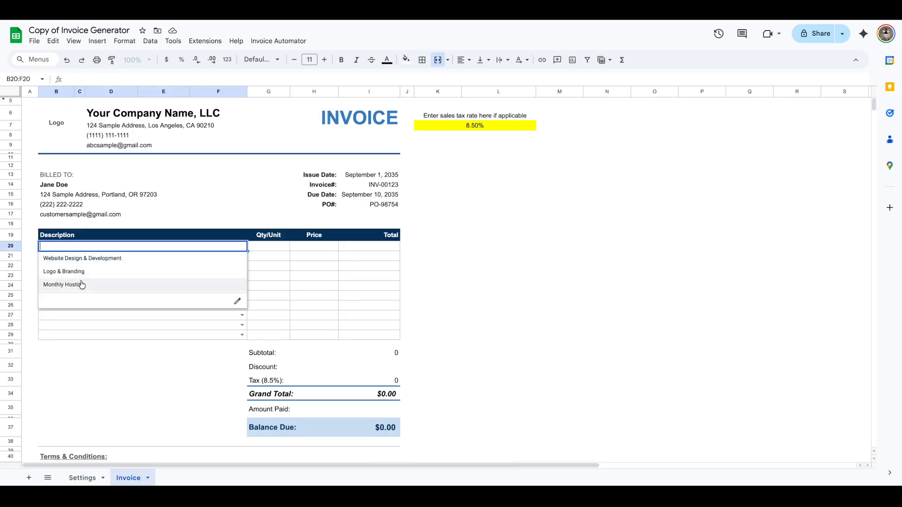
left_click(108, 258)
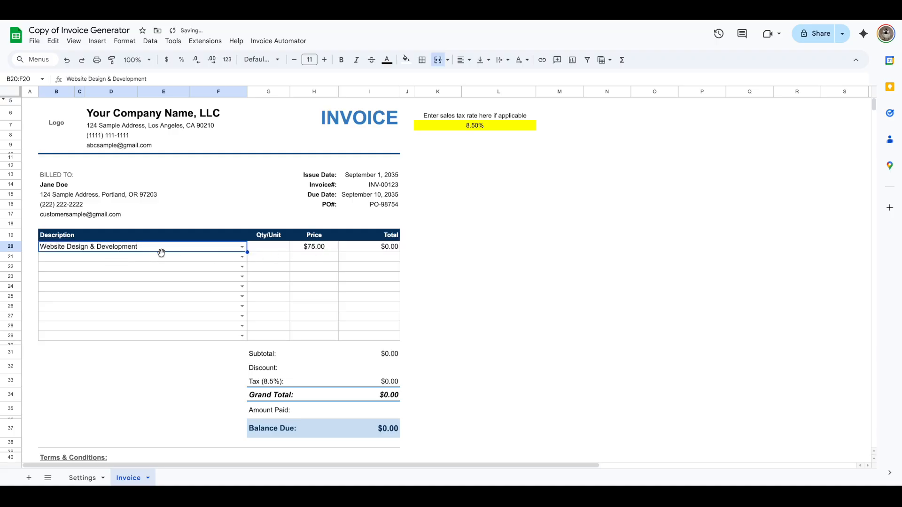
left_click(264, 252)
type("1")
left_click(421, 280)
left_click_drag(211, 246, 262, 250)
key("Delete")
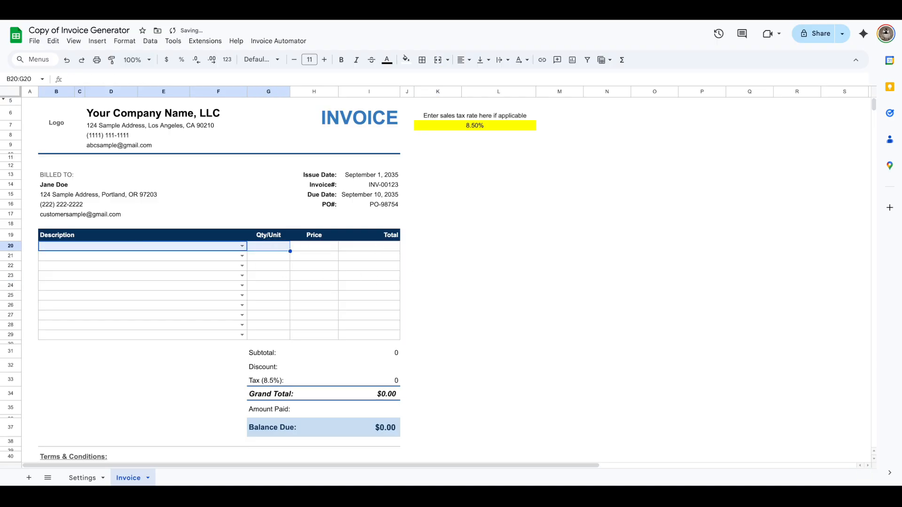
- Return to the Settings sheet and review the company information fields
left_click(509, 290)
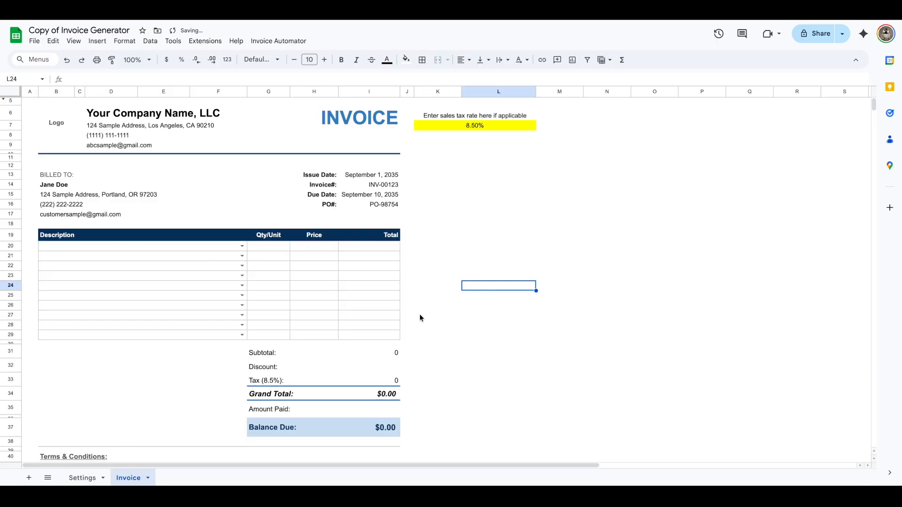
left_click(83, 478)
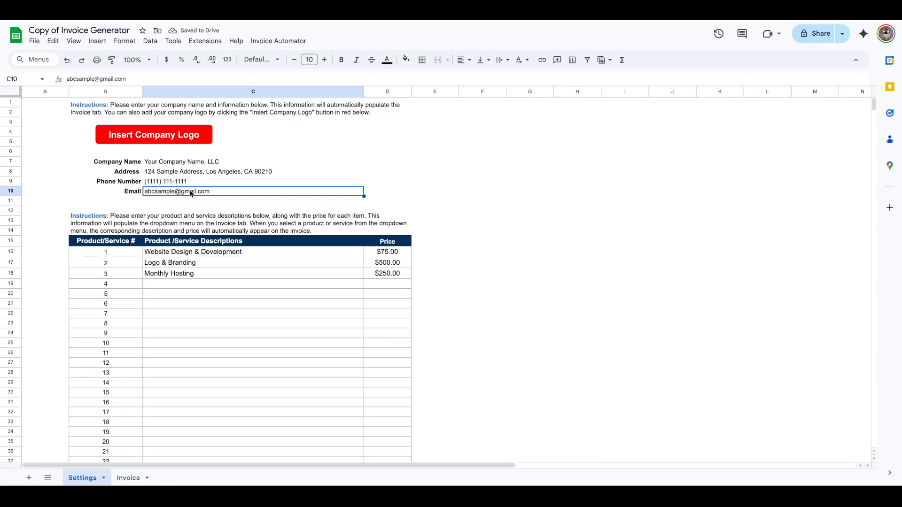
left_click(179, 165)
key("Down")
key("Down")
key("Down")
- Upload the screenshot image from the Do Not Delete folder as the company logo
left_click(173, 141)
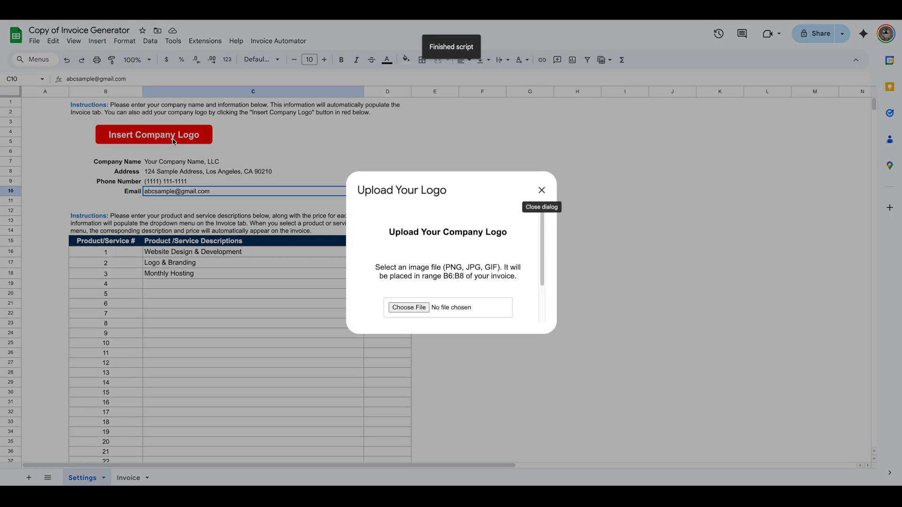
scroll(454, 296, "down", 1)
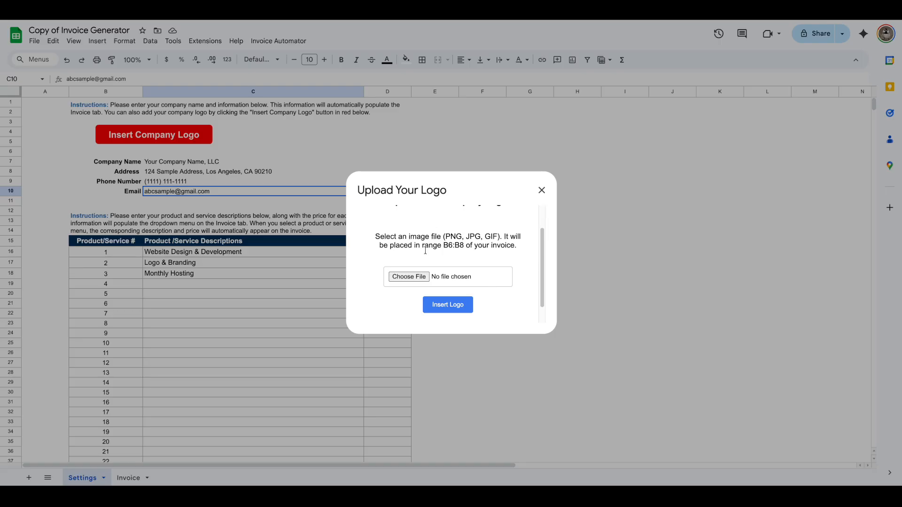
left_click(409, 277)
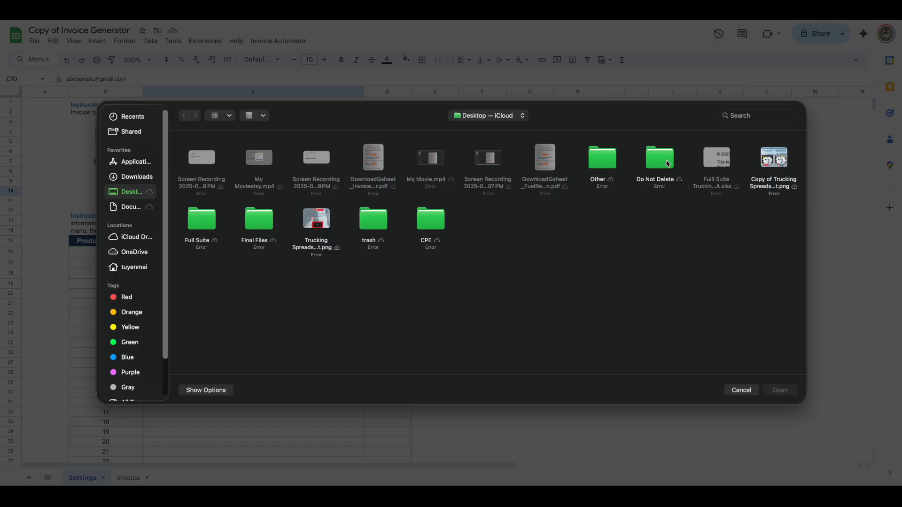
double_click(653, 165)
left_click(551, 226)
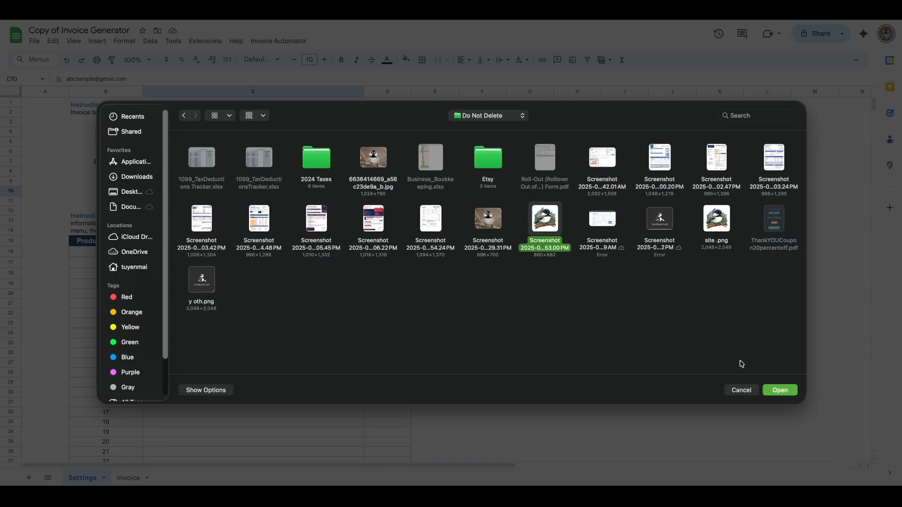
left_click(780, 390)
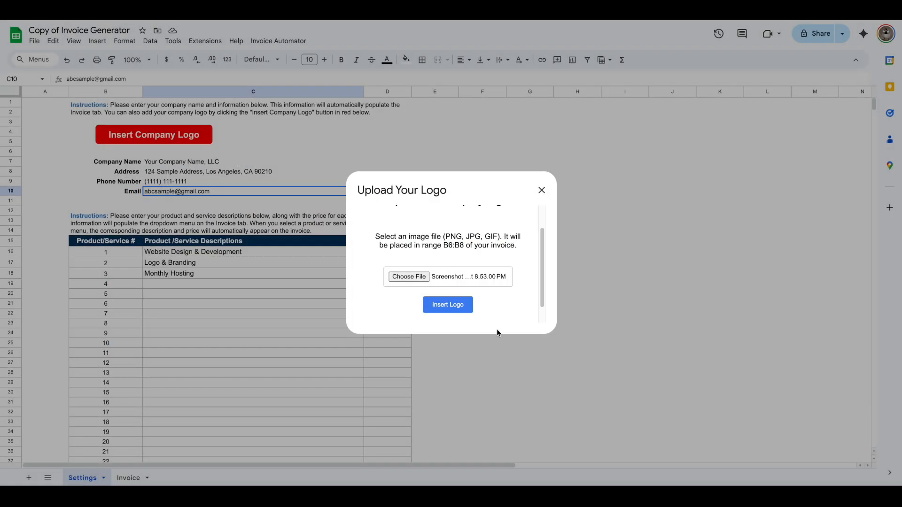
left_click(452, 308)
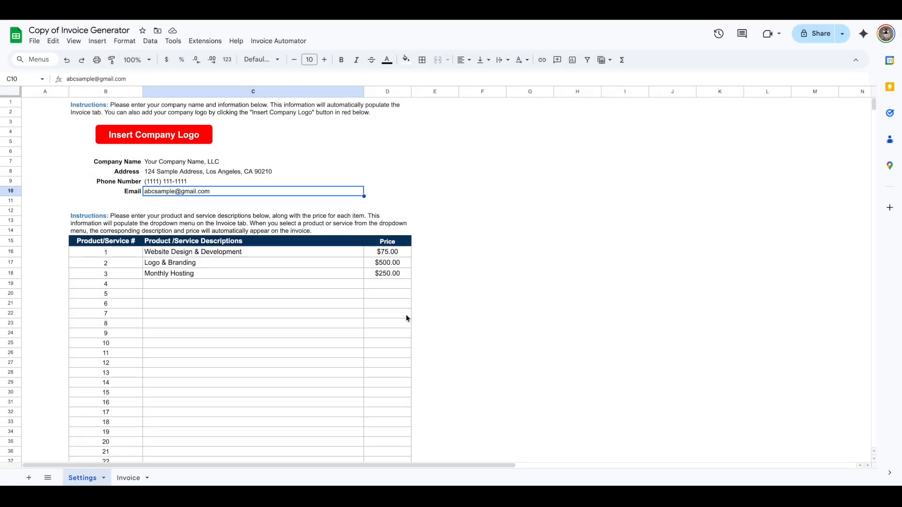
- Switch between the Invoice and Settings sheets to check the inserted logo on the invoice
left_click(128, 478)
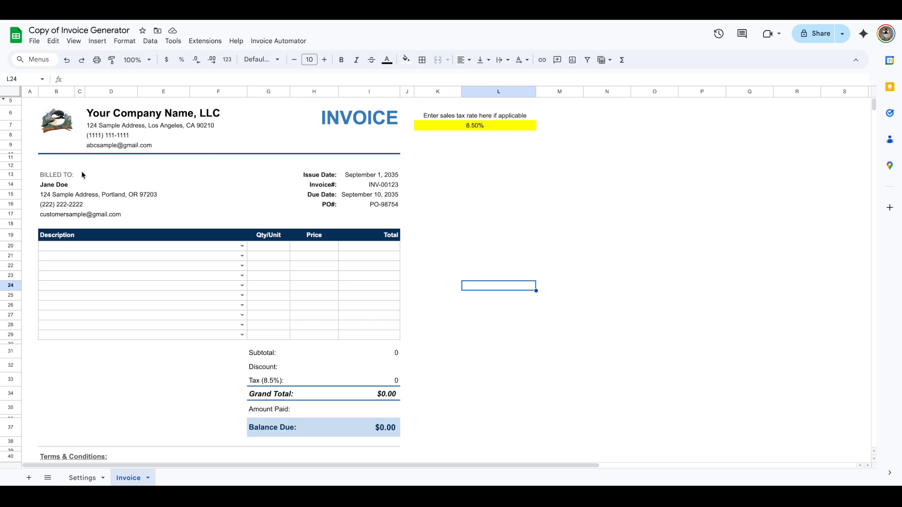
left_click(87, 479)
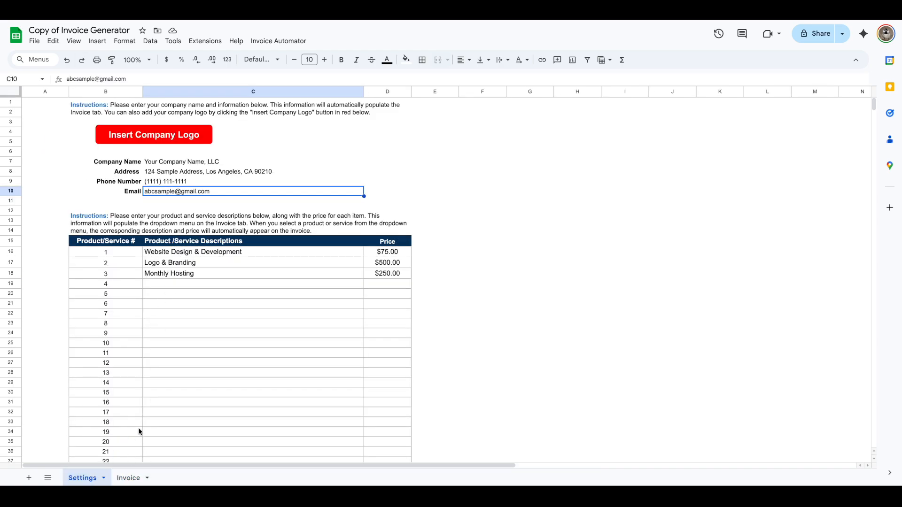
left_click(128, 477)
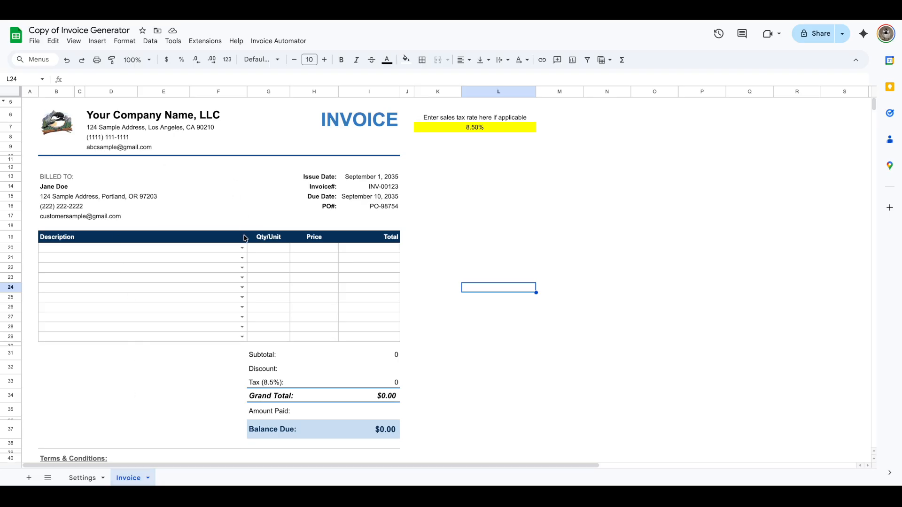
left_click(83, 478)
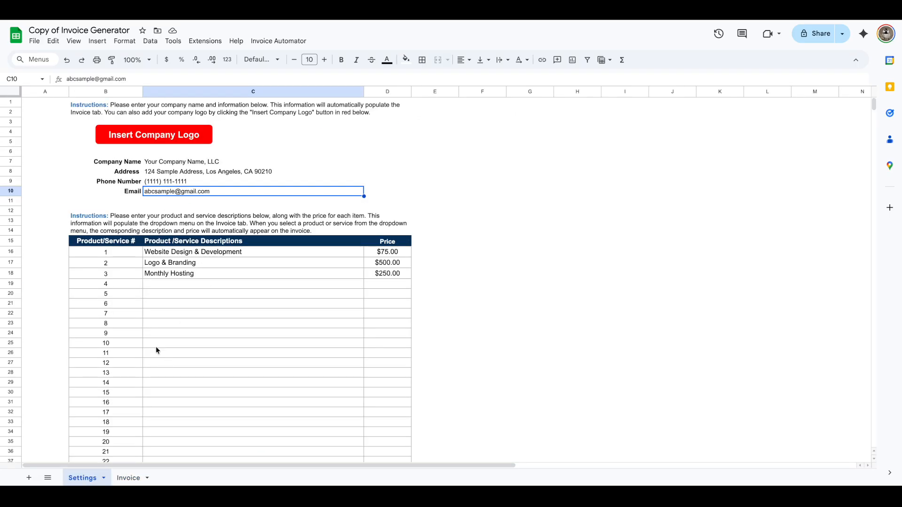
left_click(129, 477)
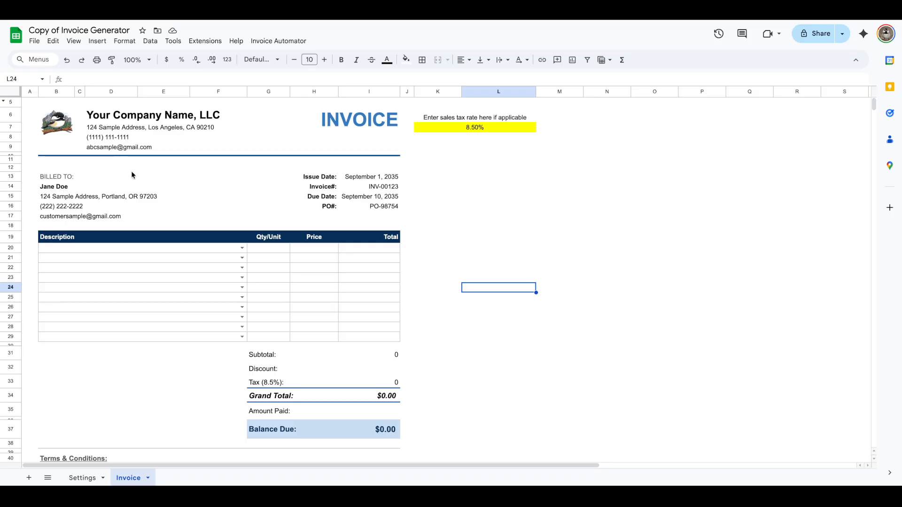
- Replace the billed-to client's name on the invoice with a new name
left_click(55, 190)
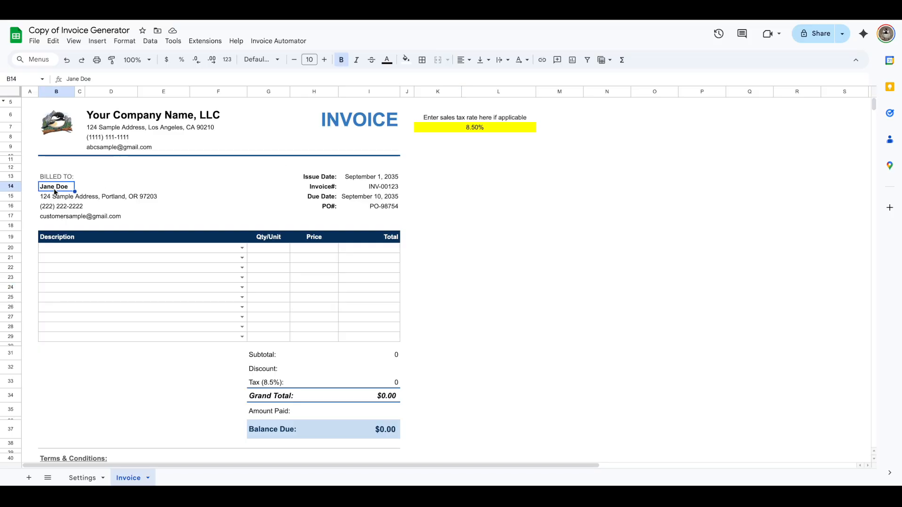
type("Ho")
key("BackSpace")
key("BackSpace")
type("John Doe")
key("Return")
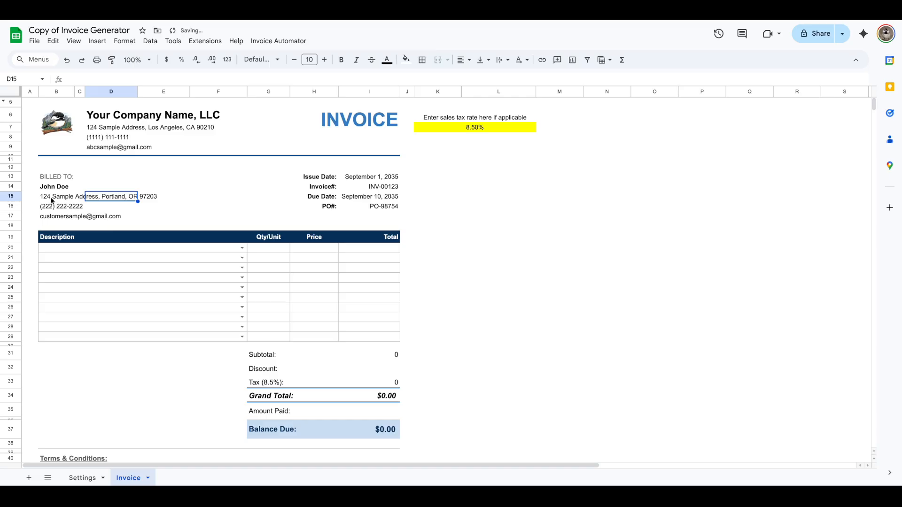
- Examine the client contact fields and the issue date, invoice number, due date and PO number cells
left_click(54, 206)
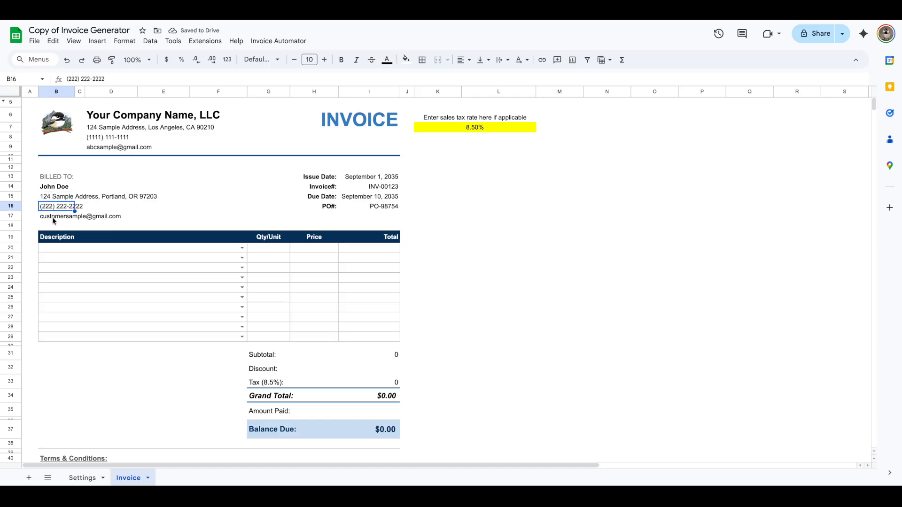
left_click(52, 217)
left_click(391, 177)
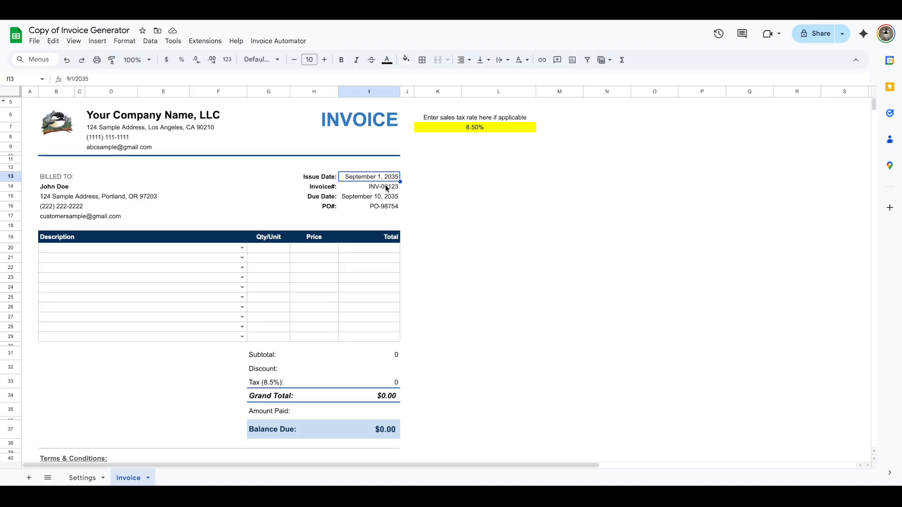
left_click(385, 187)
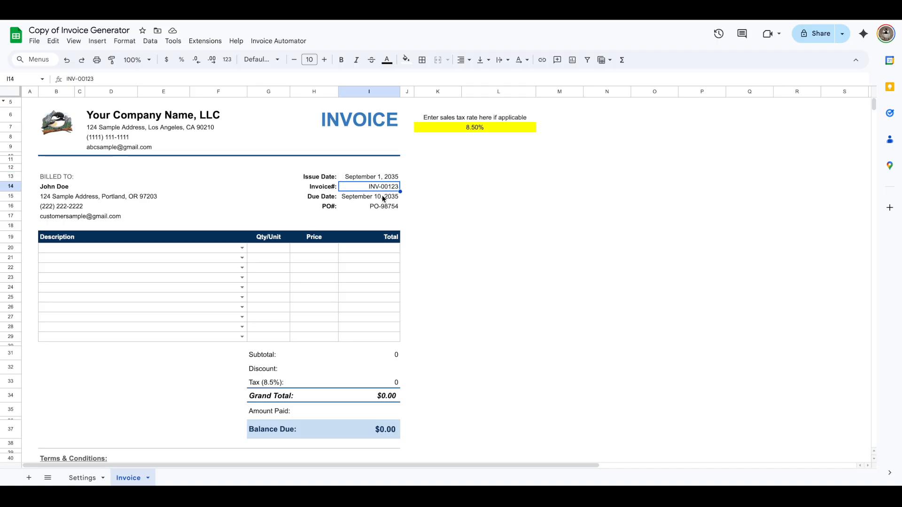
left_click(383, 199)
left_click(381, 206)
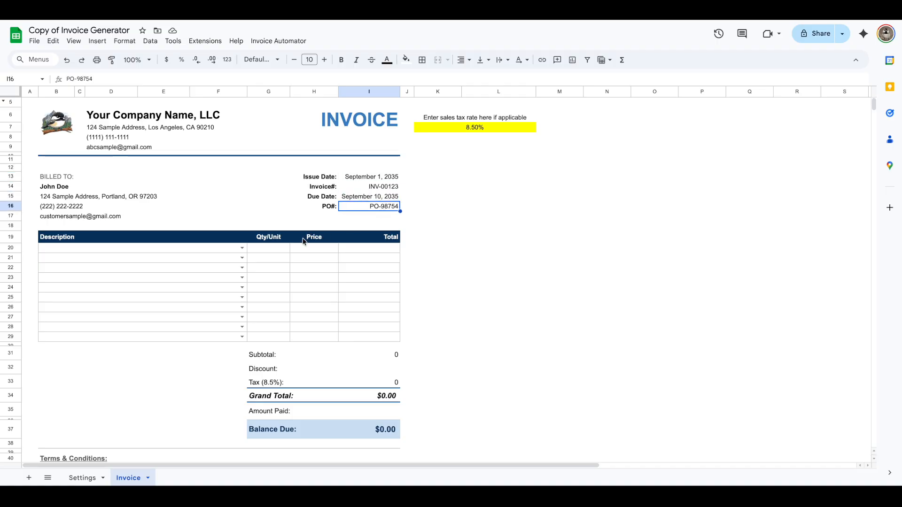
- Pick Website Design & Development, Logo & Branding and Monthly Hosting in the first three invoice lines
left_click(241, 248)
left_click(110, 261)
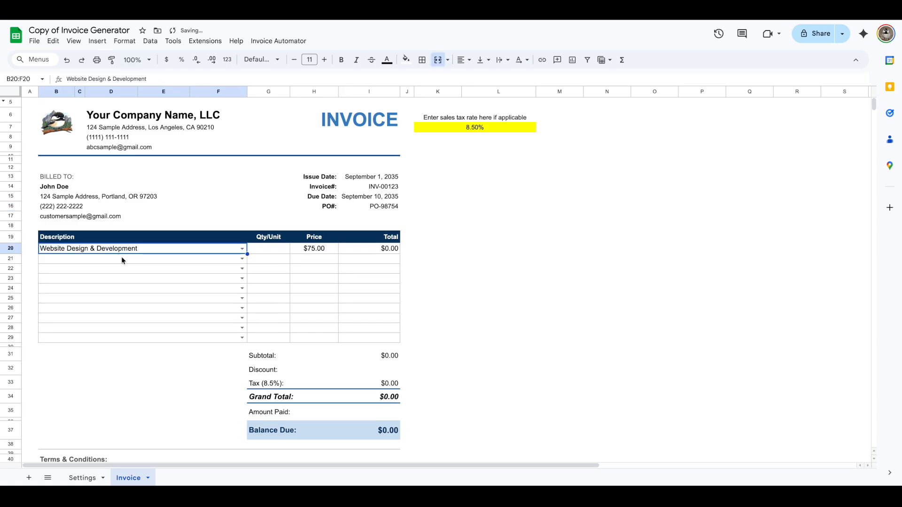
left_click(242, 258)
left_click(153, 285)
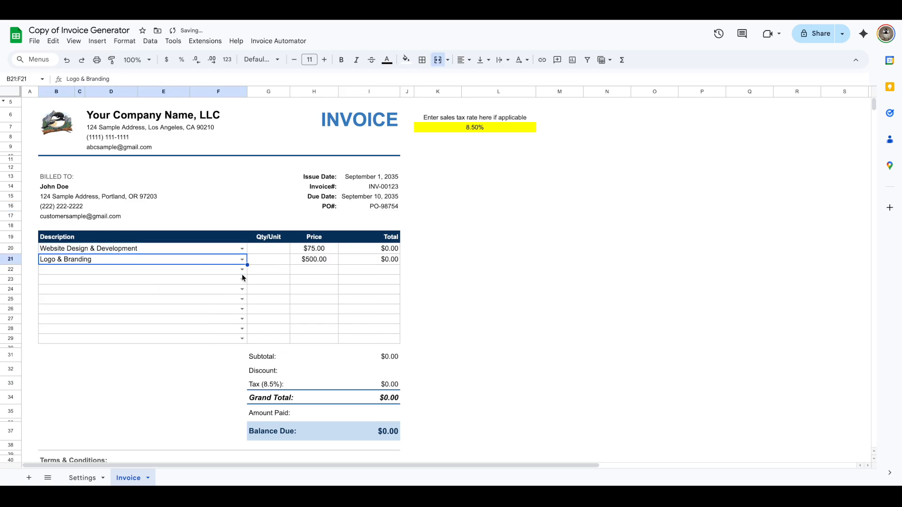
left_click(242, 269)
left_click(179, 308)
- Set the quantities of the three line items to 40, 1 and 1
left_click(272, 253)
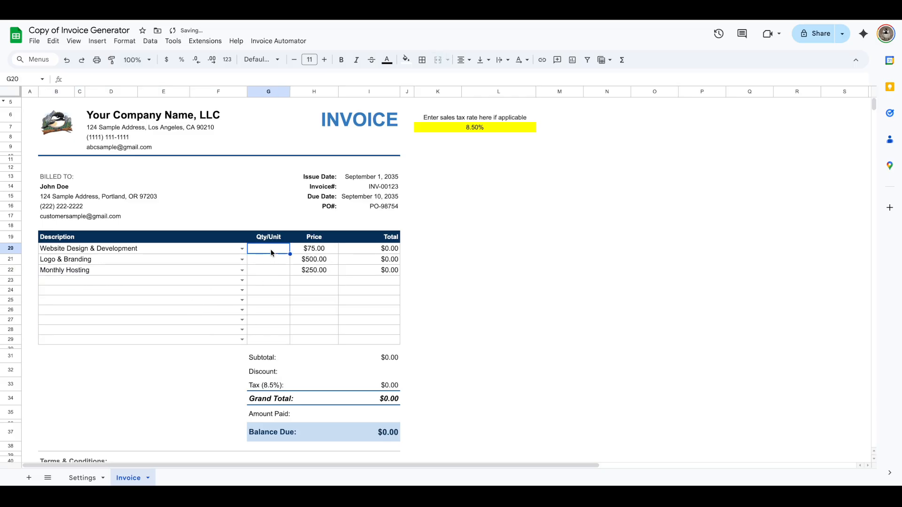
type("40")
key("Return")
type("1")
key("Return")
type("1")
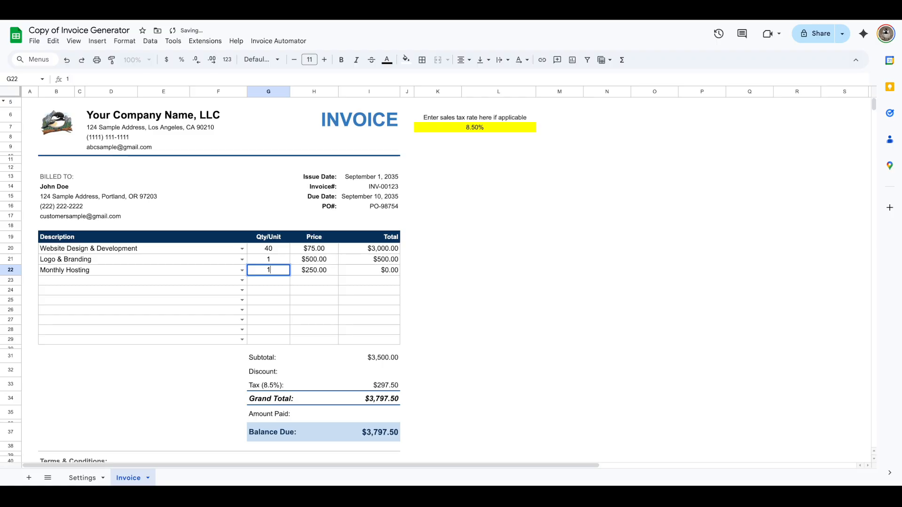
left_click(455, 282)
- Enter a discount of -200 on the invoice
scroll(357, 357, "down", 1)
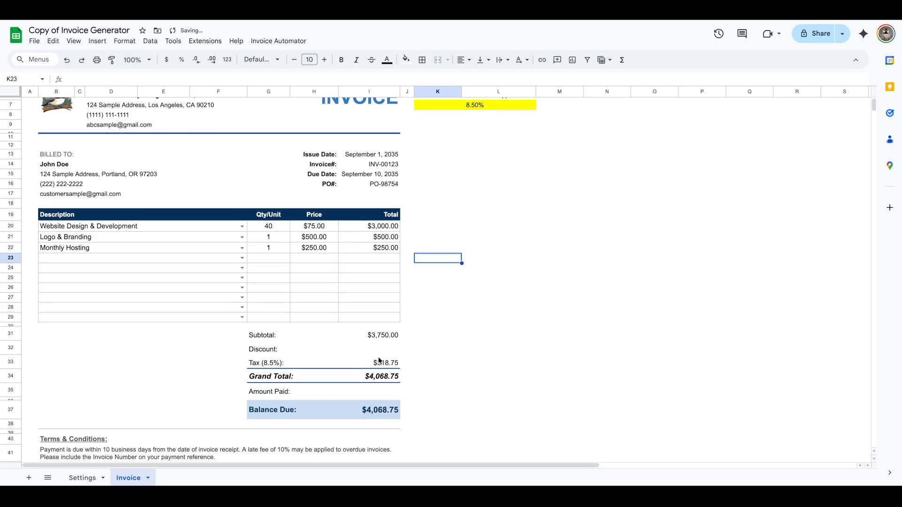
left_click(379, 350)
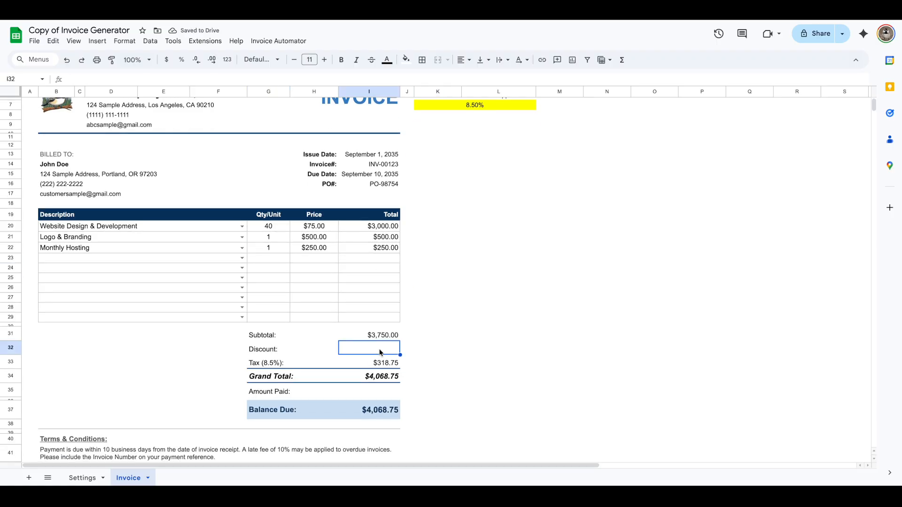
type("-200")
key("Return")
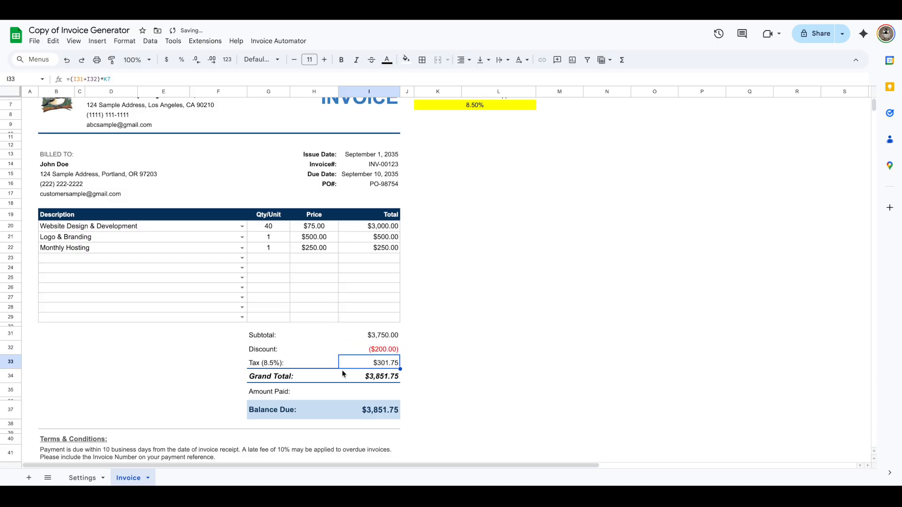
- Set the sales tax rate to 10%
scroll(307, 379, "up", 1)
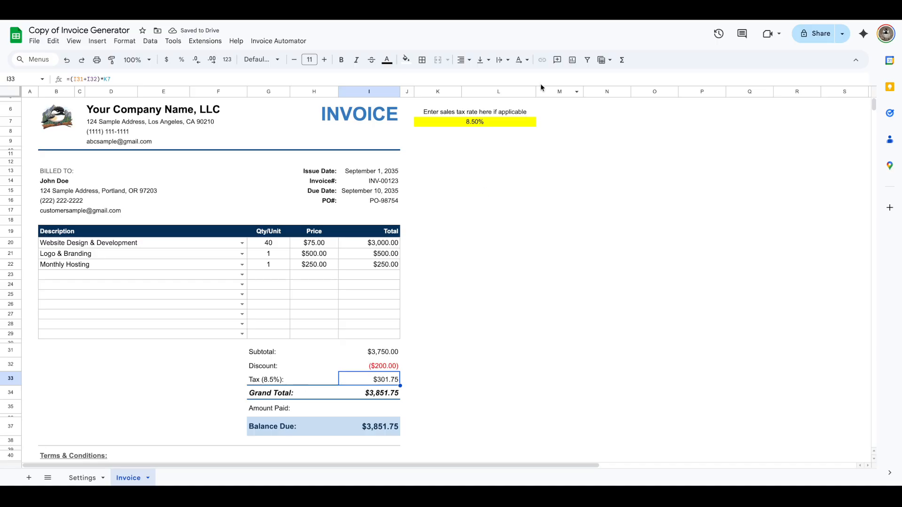
left_click(468, 123)
type("10%")
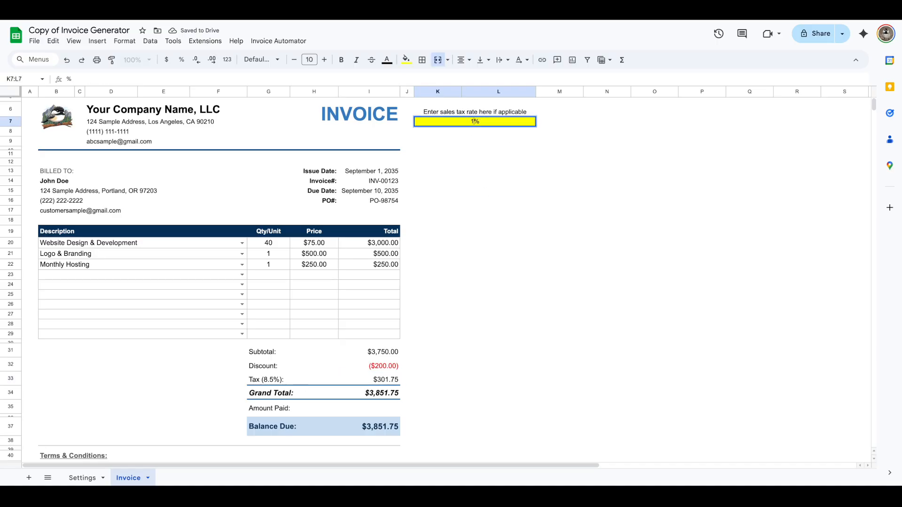
key("Return")
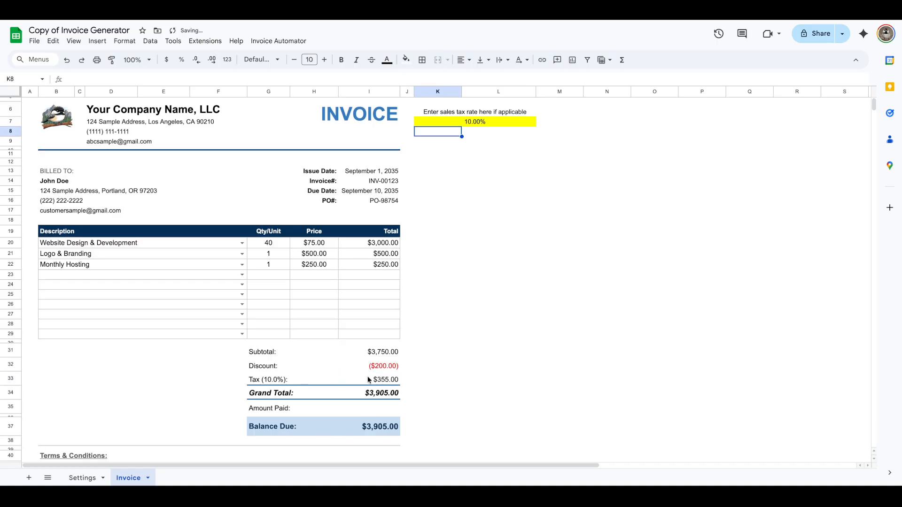
- Change the sales tax rate to 6.5%
left_click(477, 123)
type("6.5%")
key("Return")
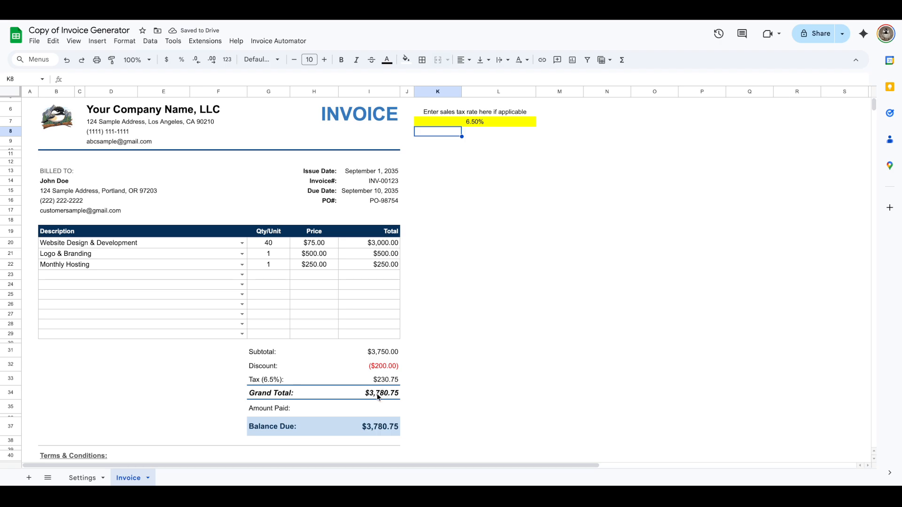
- Enter -1000 as the amount paid on the invoice
scroll(380, 397, "down", 1)
left_click_drag(380, 330, 385, 359)
left_click(370, 388)
scroll(430, 385, "down", 1)
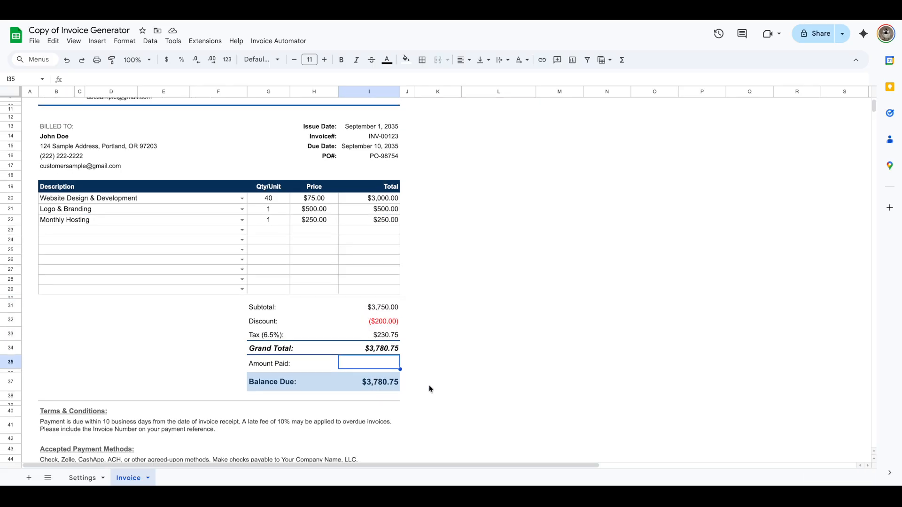
type("-1000")
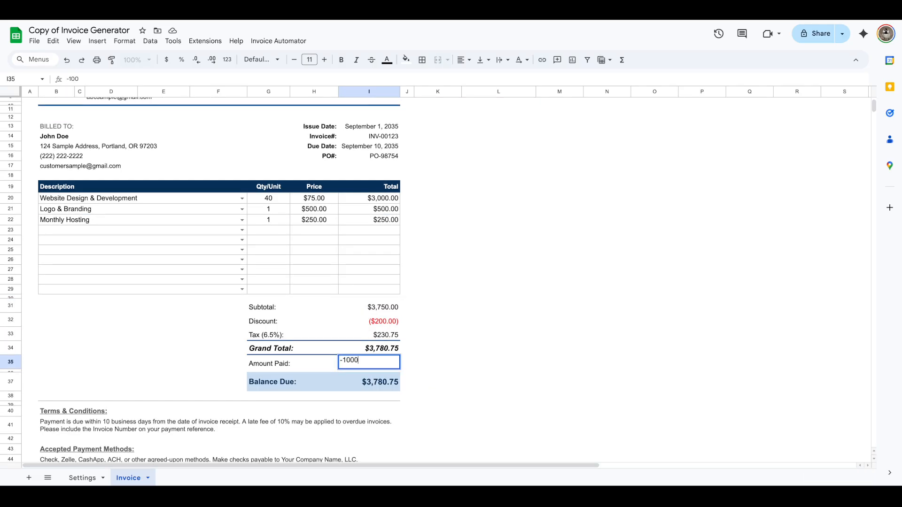
key("Return")
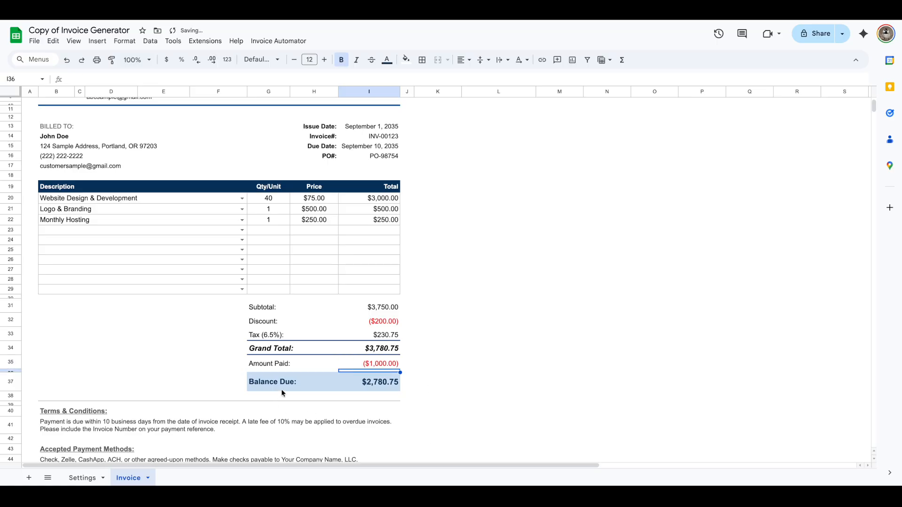
- Examine the Terms & Conditions and Accepted Payment Methods cells and their formulas
scroll(379, 384, "down", 1)
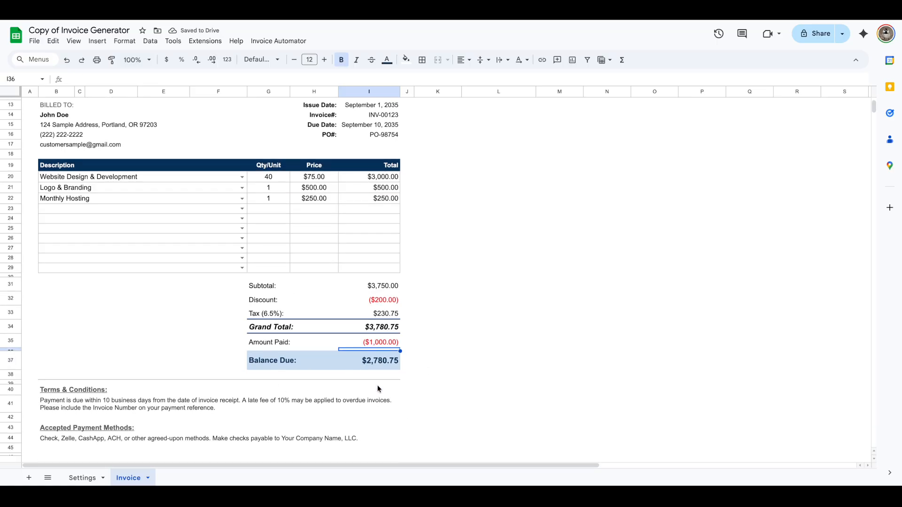
left_click(101, 409)
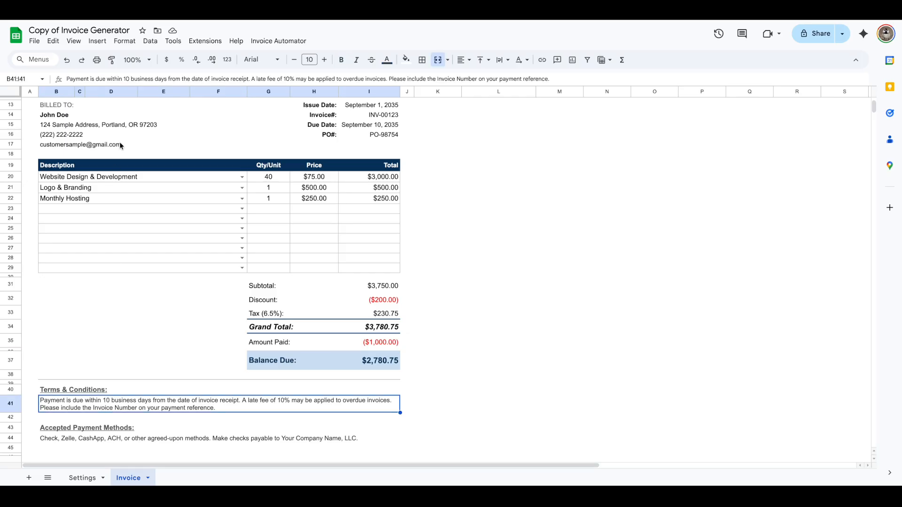
left_click(129, 79)
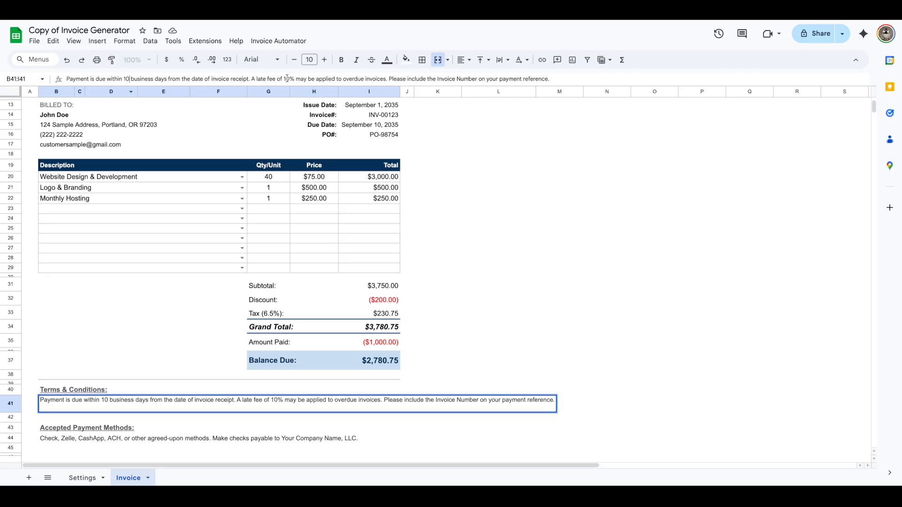
left_click(480, 274)
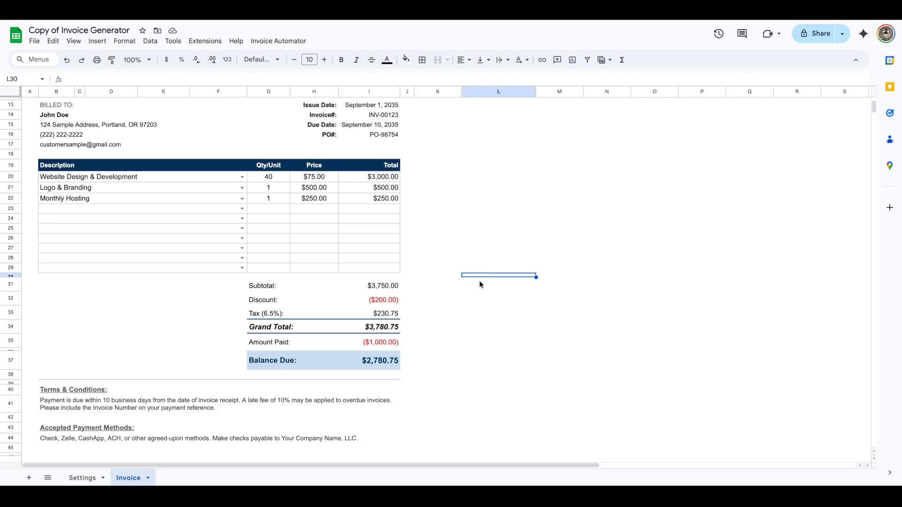
scroll(394, 388, "down", 2)
left_click(394, 388)
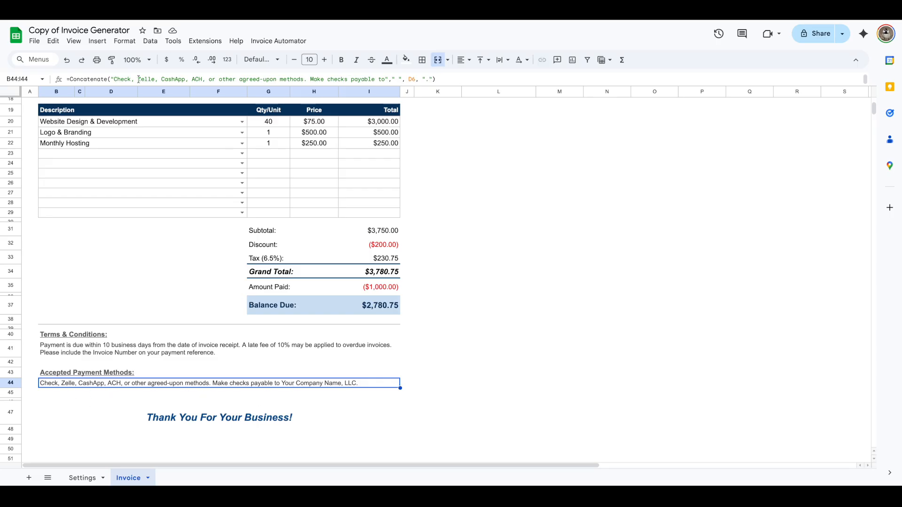
left_click(512, 393)
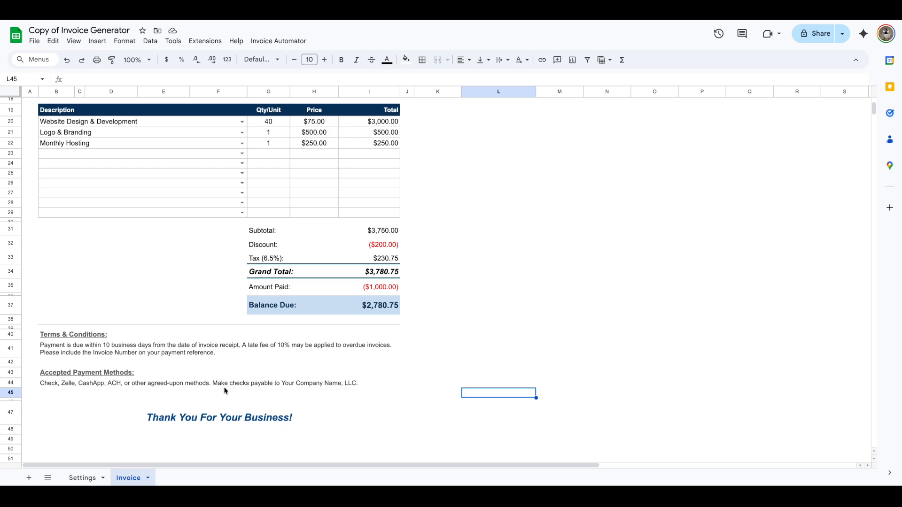
scroll(300, 391, "up", 1)
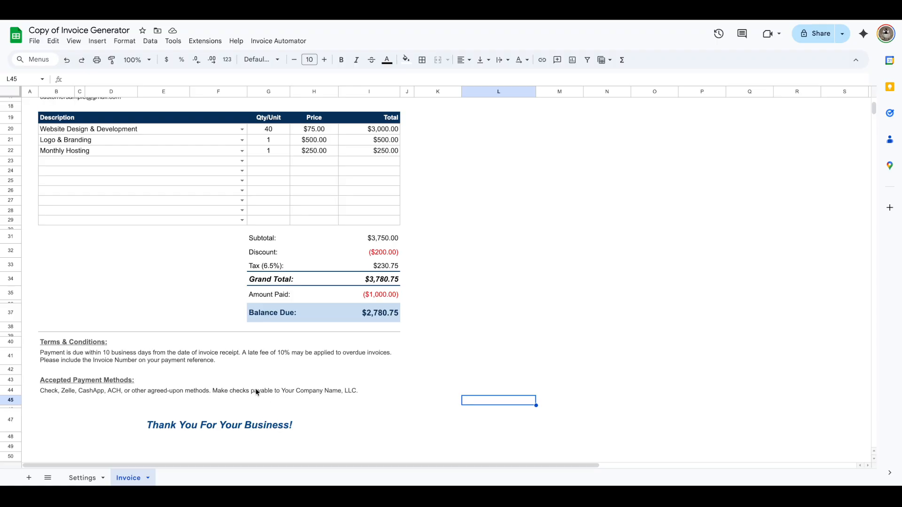
scroll(135, 174, "up", 5)
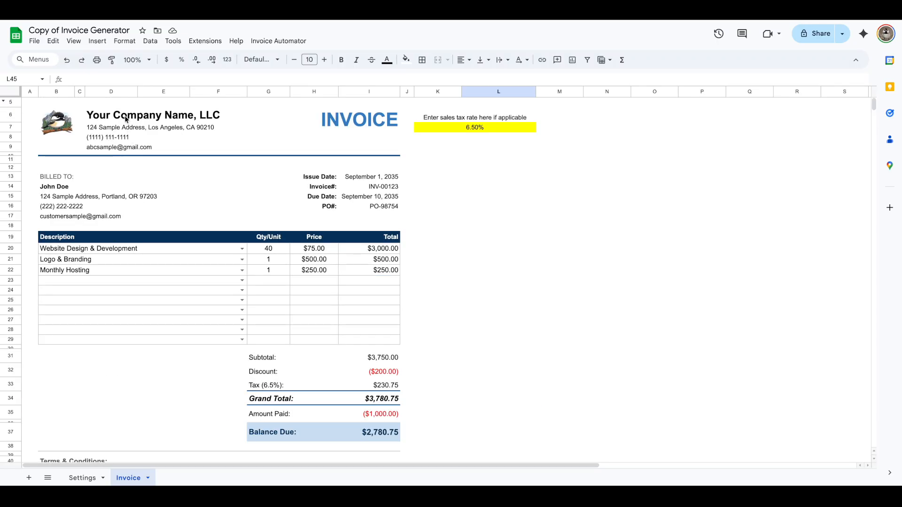
left_click(602, 321)
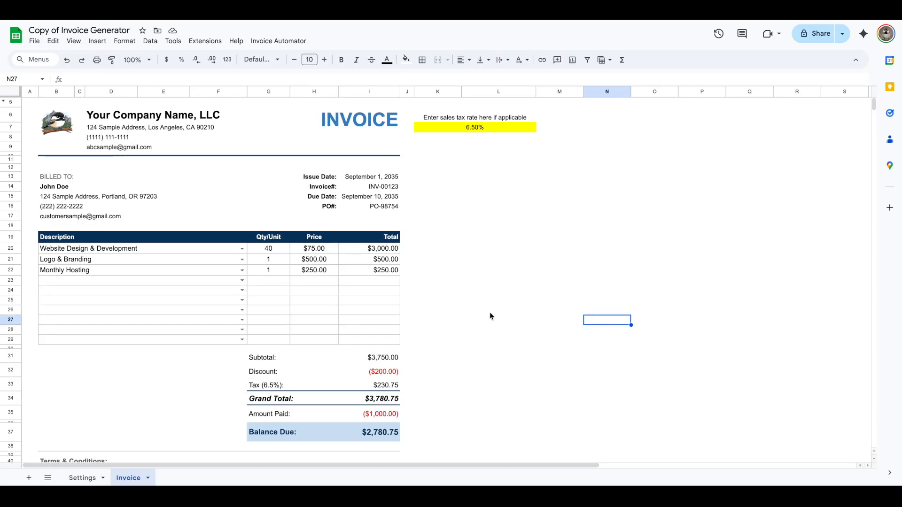
scroll(484, 316, "down", 3)
scroll(432, 352, "up", 3)
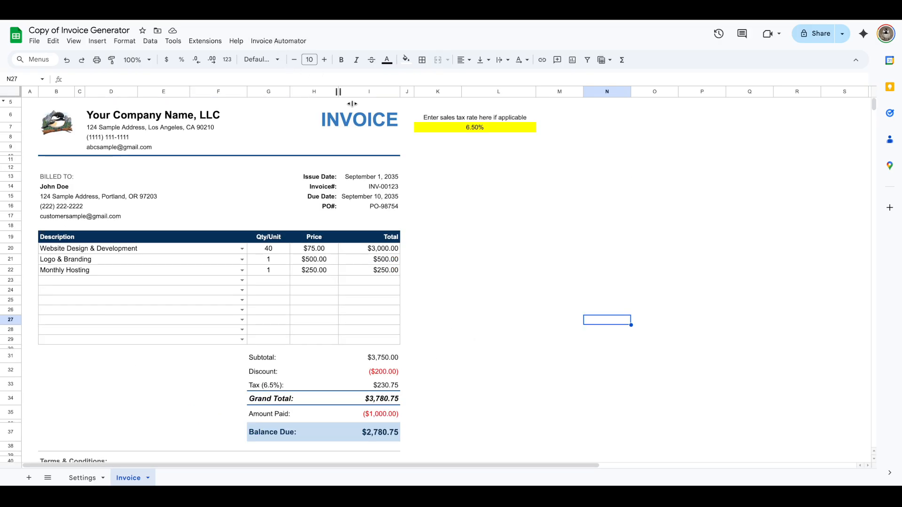
- Open the Invoice Automator's Generate & Send Invoice dialog and review the invoice PDF preview
left_click(276, 46)
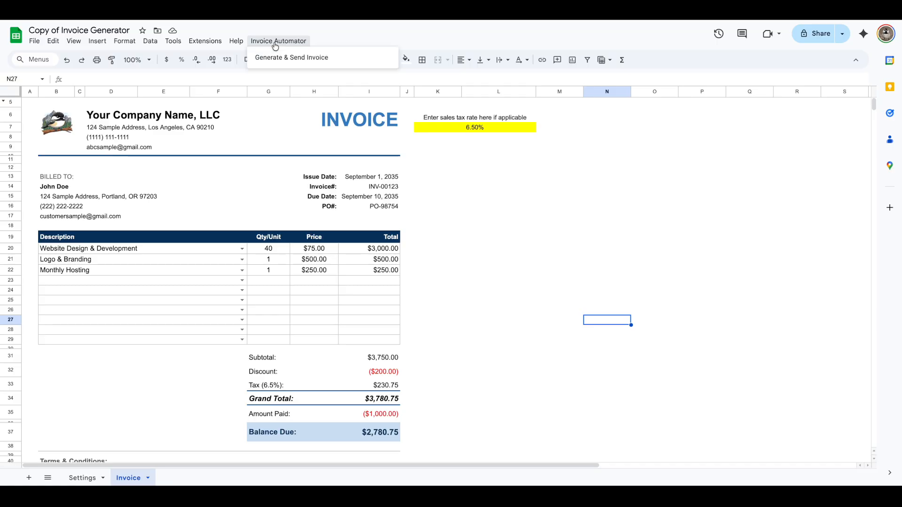
left_click(276, 59)
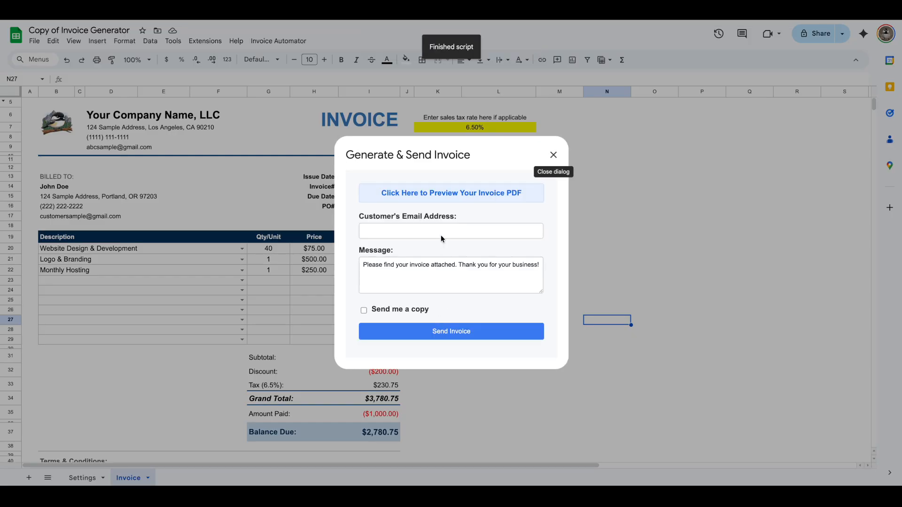
left_click(417, 198)
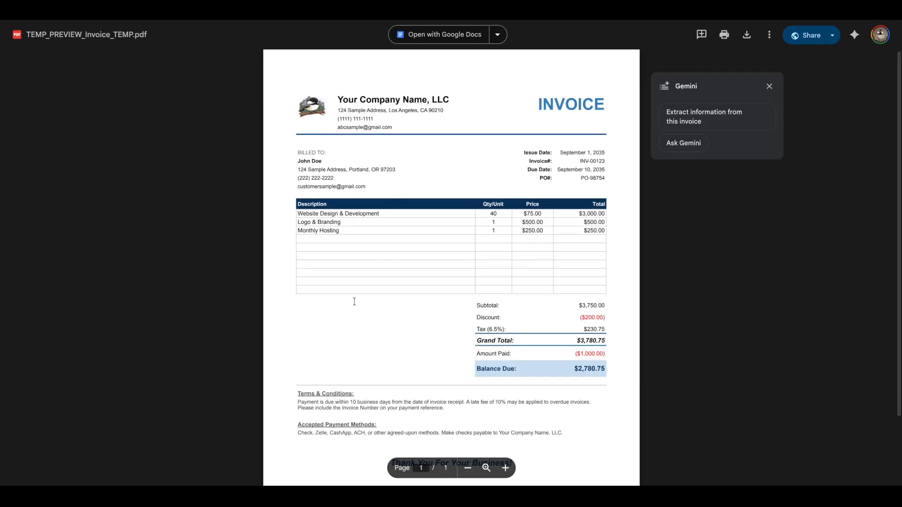
left_click(769, 86)
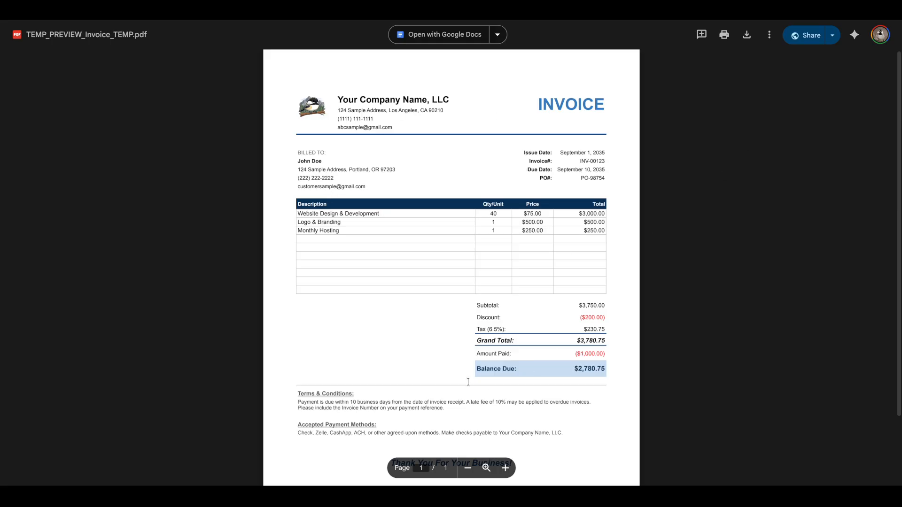
scroll(469, 389, "down", 2)
scroll(489, 359, "up", 2)
left_click(188, 9)
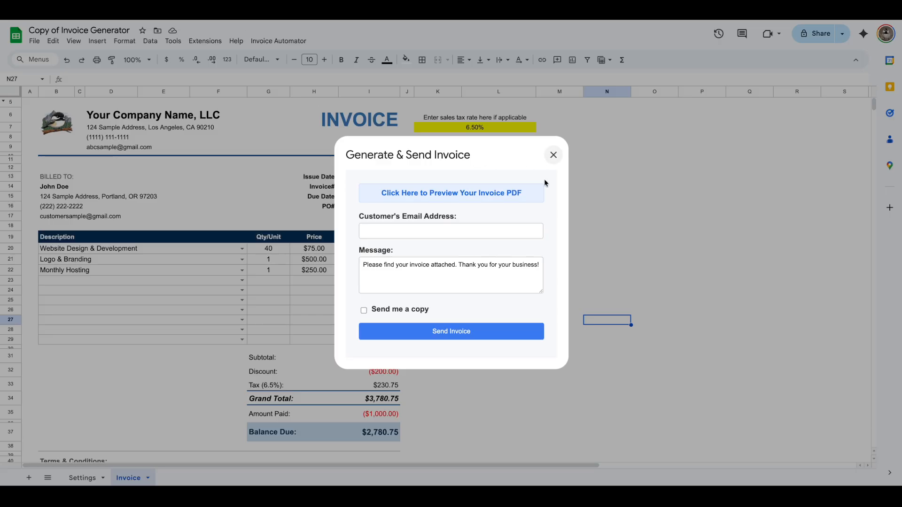
- Send the invoice to the customer's e-mail address with the Send me a copy option ticked
left_click(408, 234)
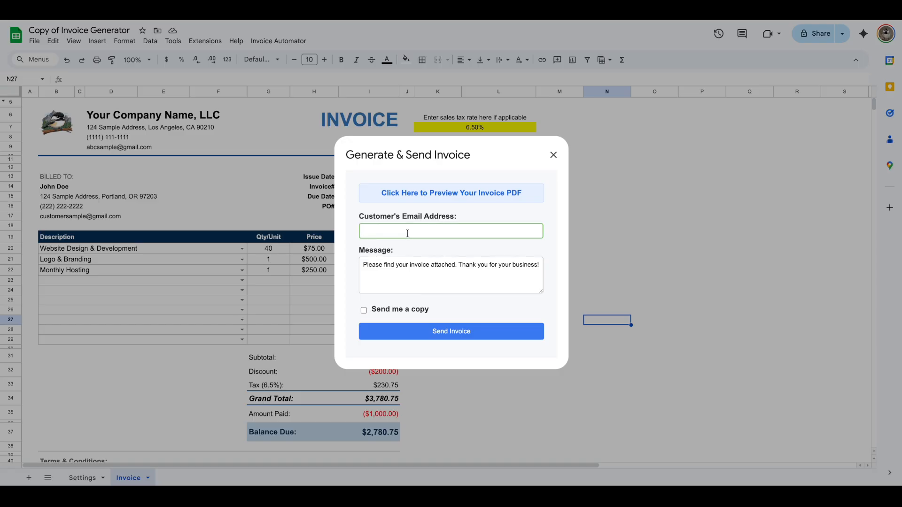
left_click(418, 277)
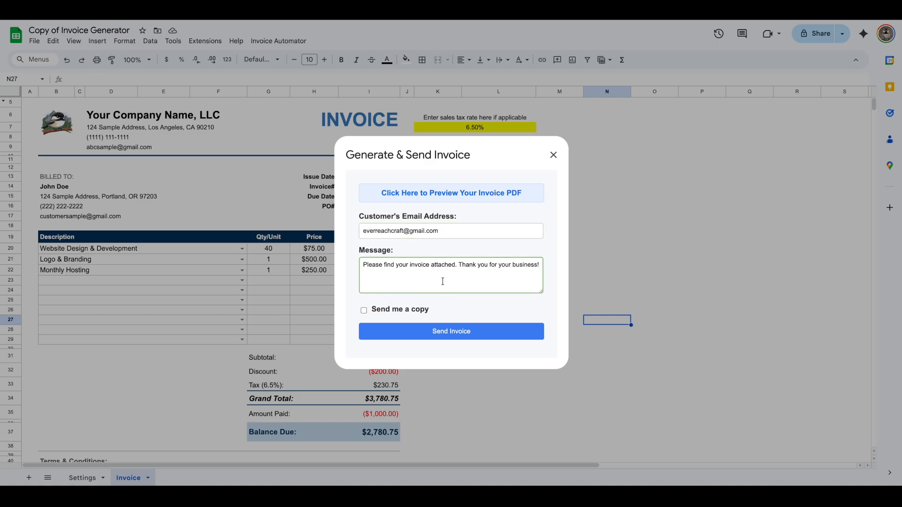
left_click(363, 310)
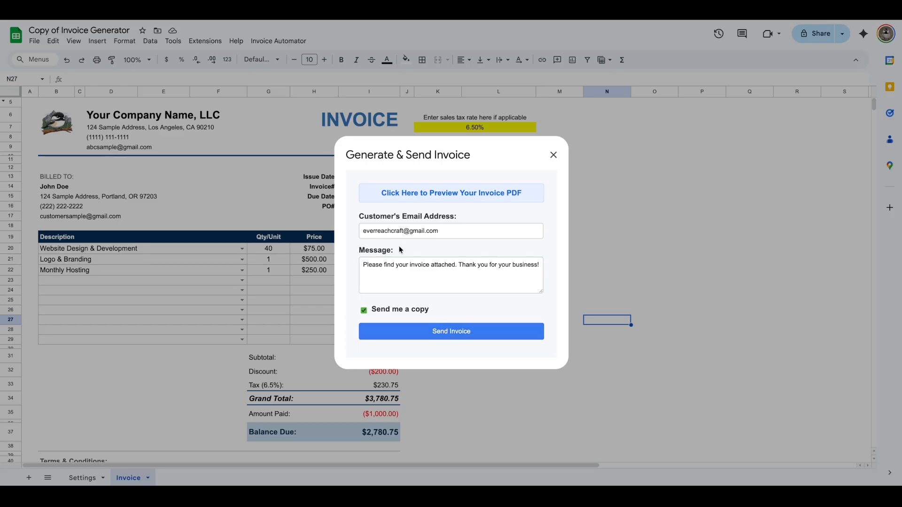
left_click(450, 335)
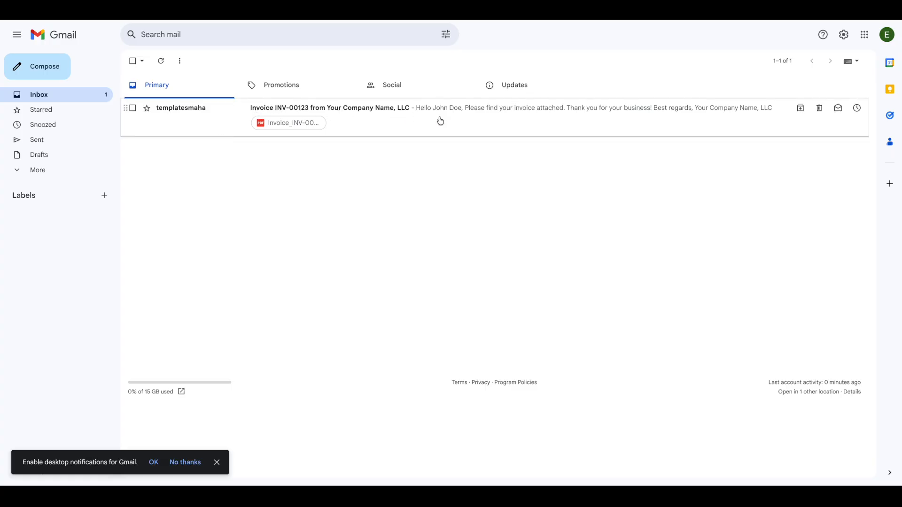
- In Gmail, open the received invoice e-mail and view its attached PDF
left_click(405, 120)
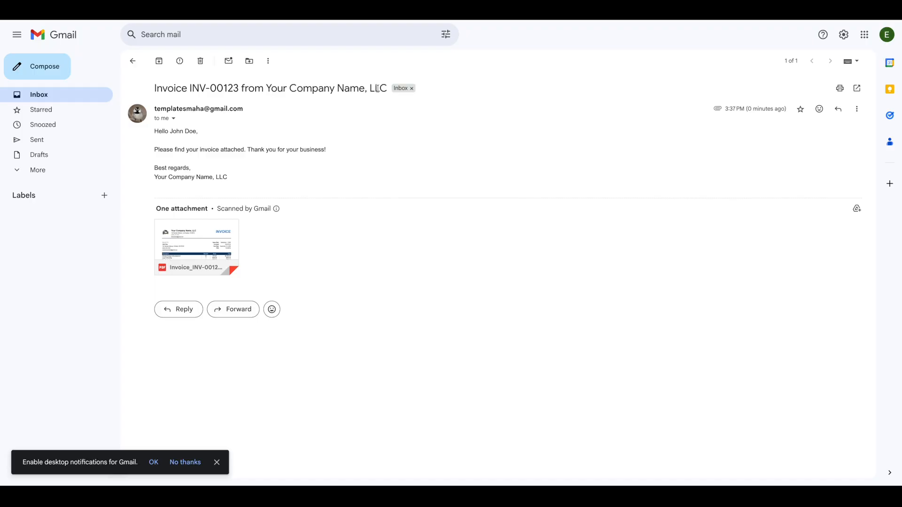
left_click(226, 238)
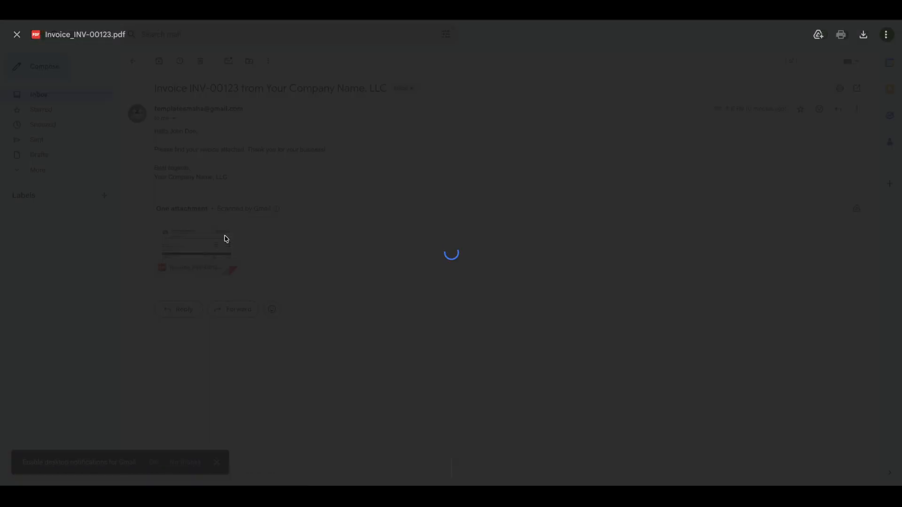
scroll(439, 384, "down", 2)
scroll(438, 383, "up", 1)
scroll(438, 384, "up", 2)
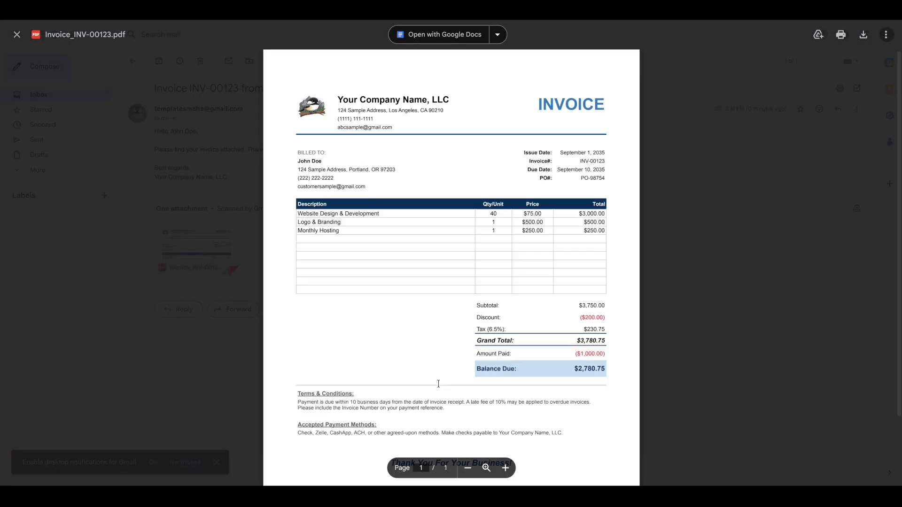
left_click(722, 360)
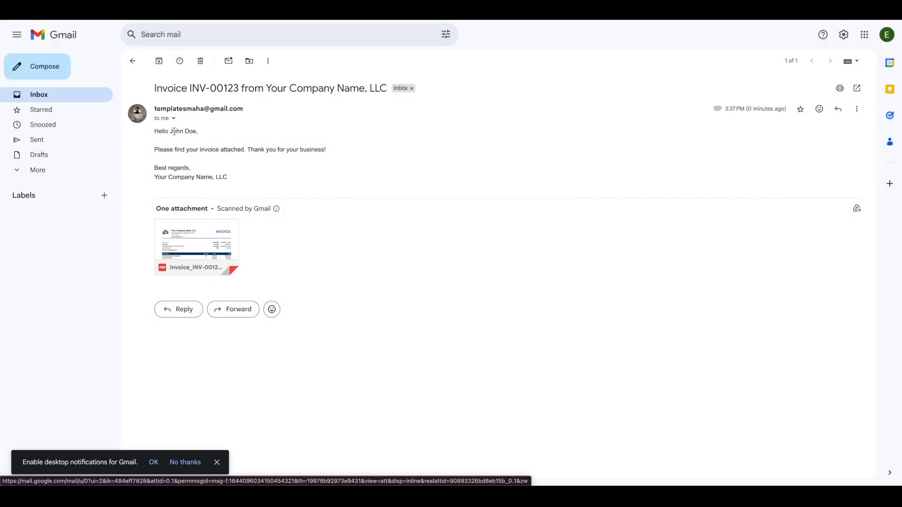
mouse_move(254, 479)
left_click(229, 468)
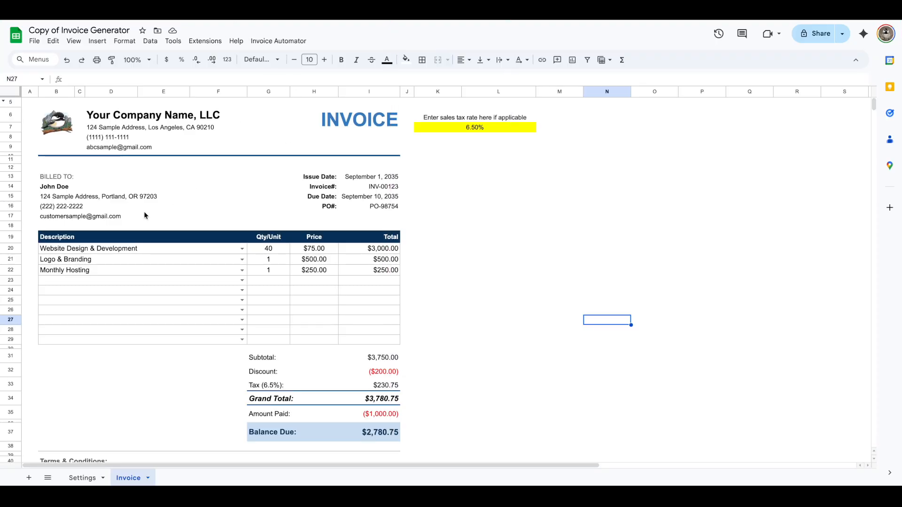
- Inspect the client name, company name and invoice number cells on the invoice sheet
left_click(57, 188)
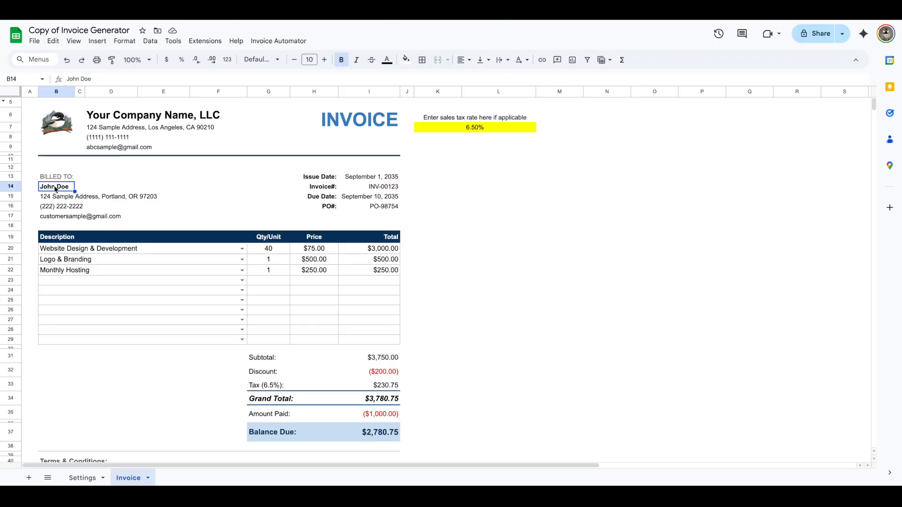
left_click(111, 116)
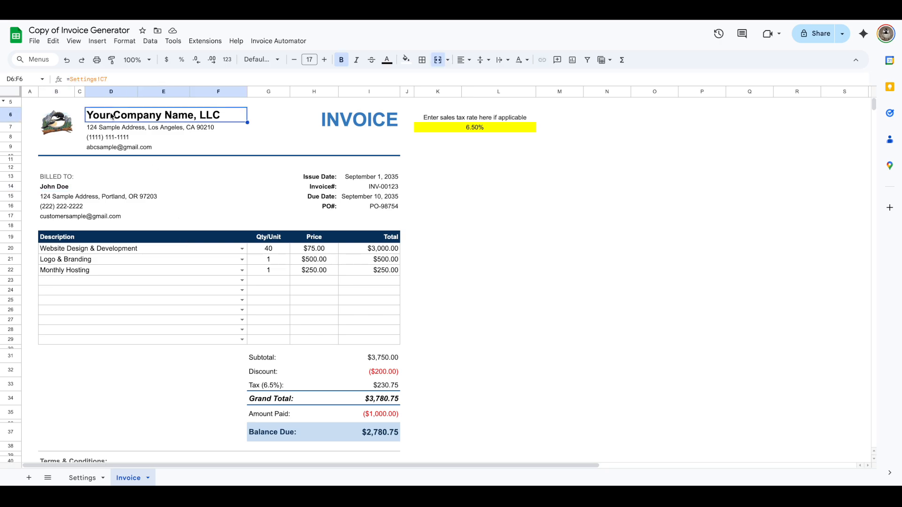
left_click(380, 187)
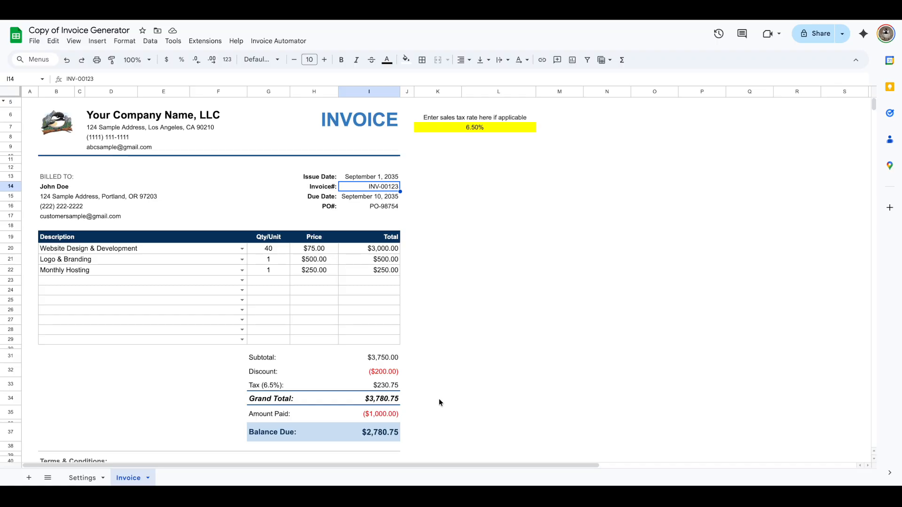
scroll(439, 398, "down", 3)
scroll(438, 398, "up", 3)
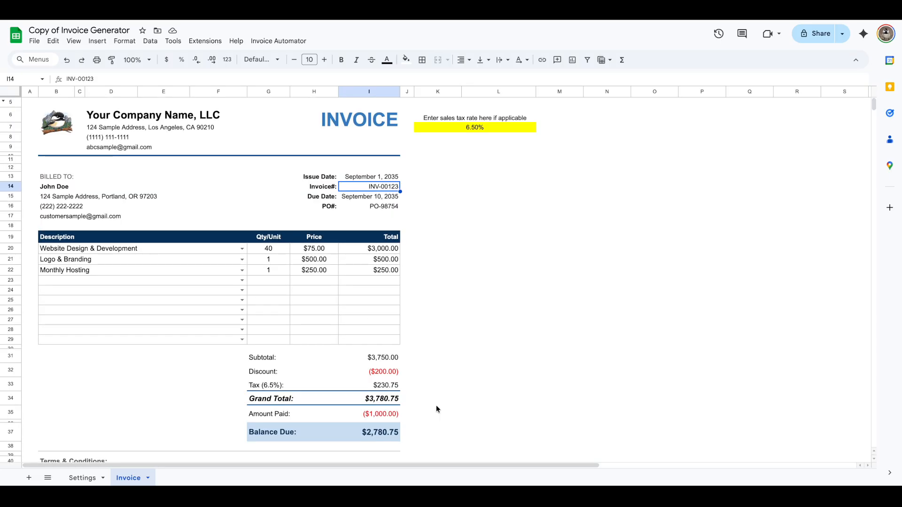